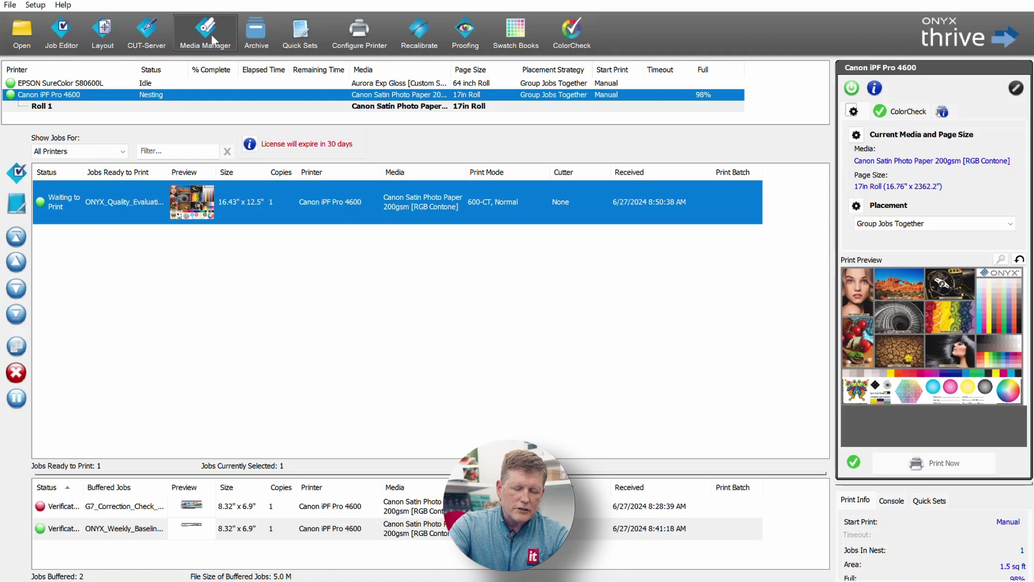
- Review the options and enabled features of the existing ColorCheck workflow in Media Manager's workflow editor without changing it
click(214, 39)
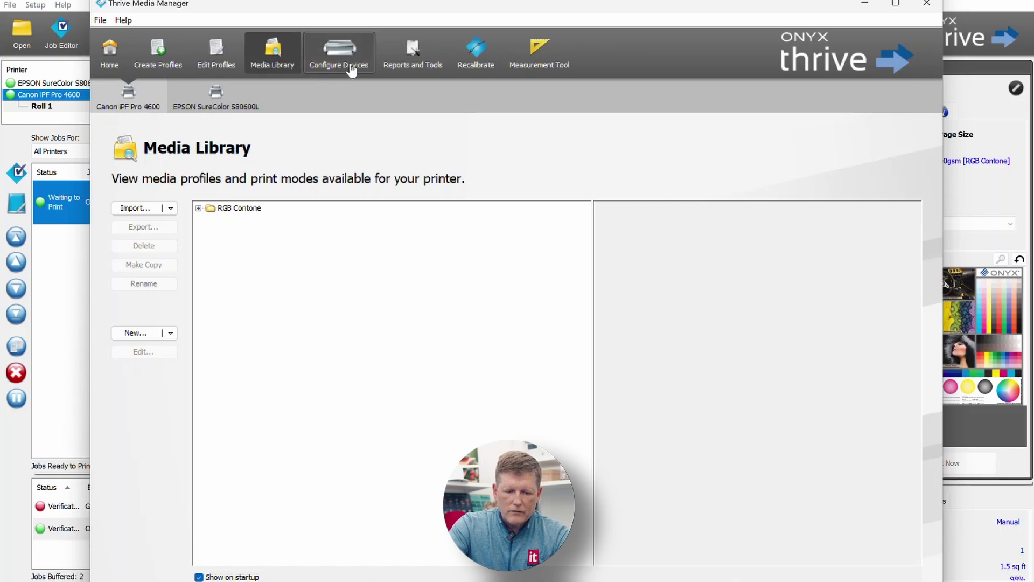
click(411, 56)
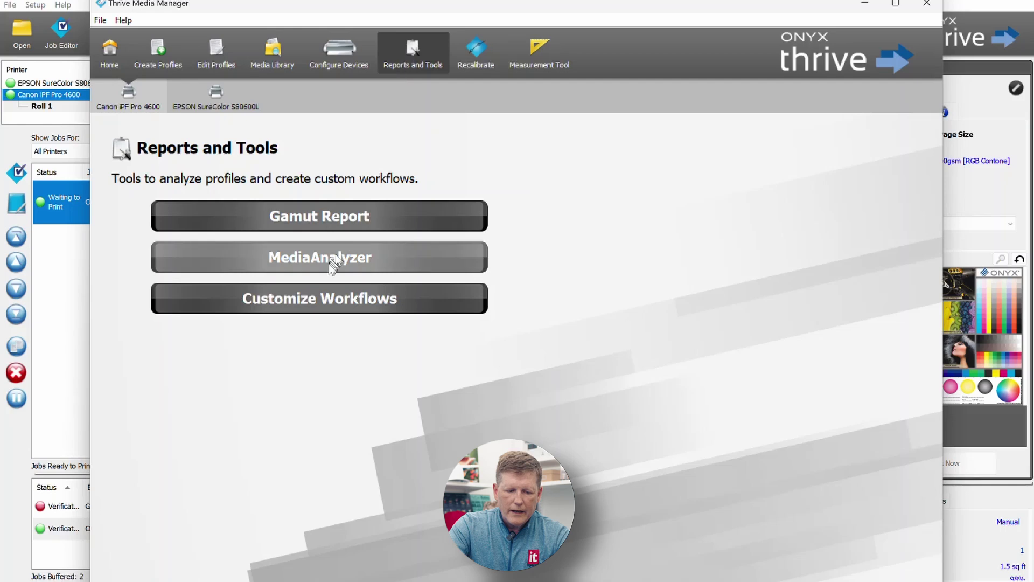
click(320, 300)
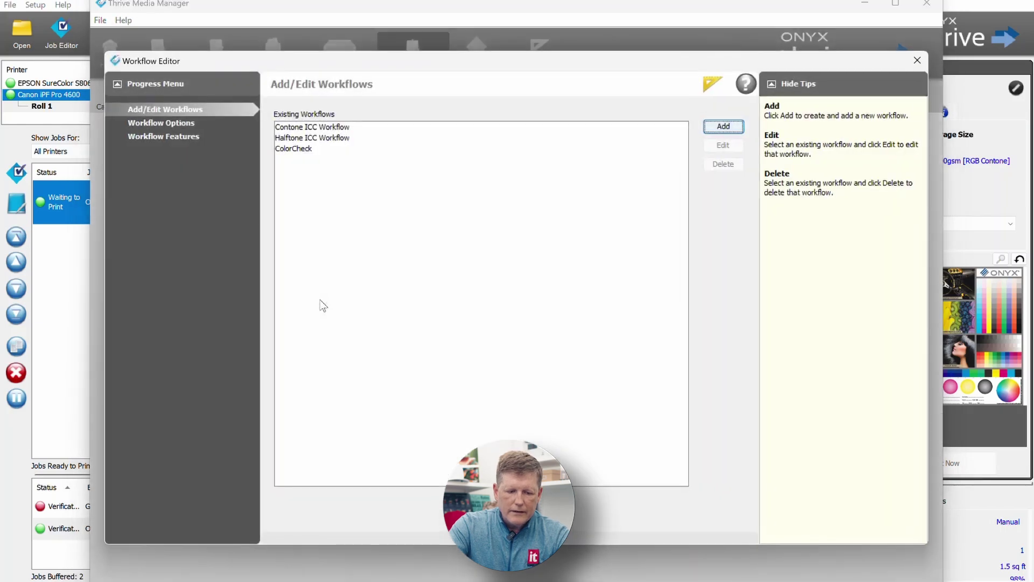
click(295, 154)
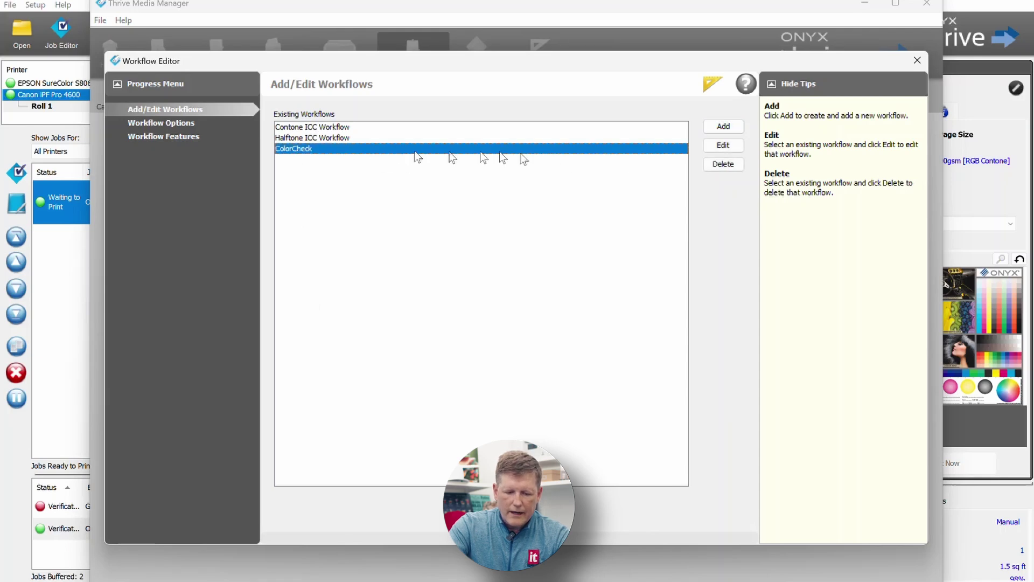
click(722, 145)
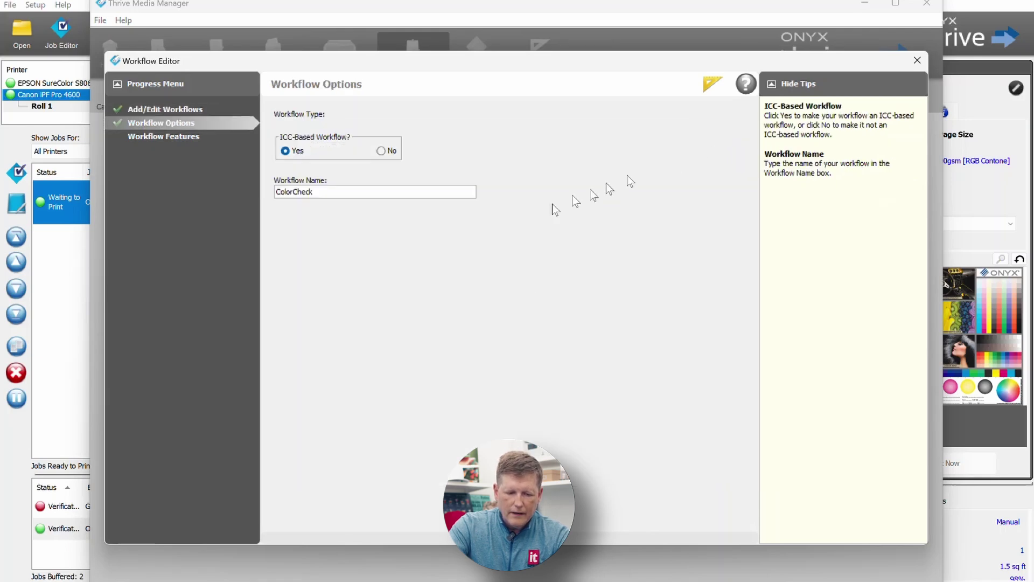
click(509, 533)
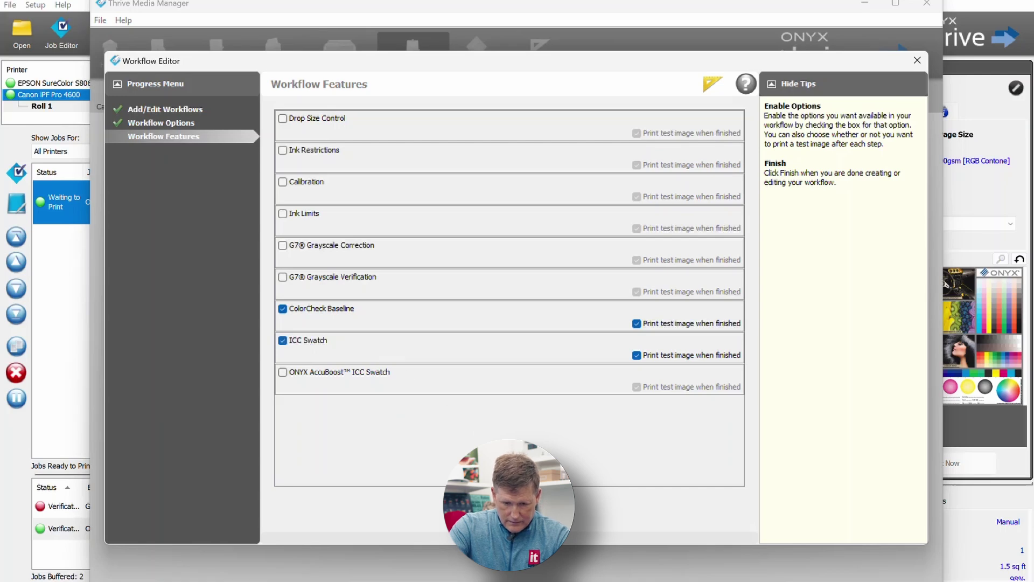
key(Escape)
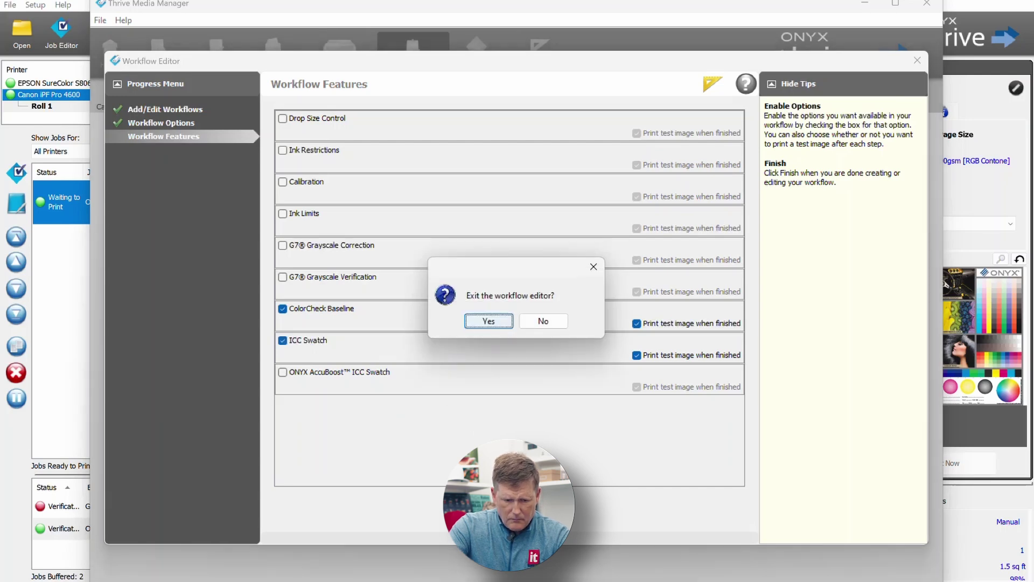
click(488, 321)
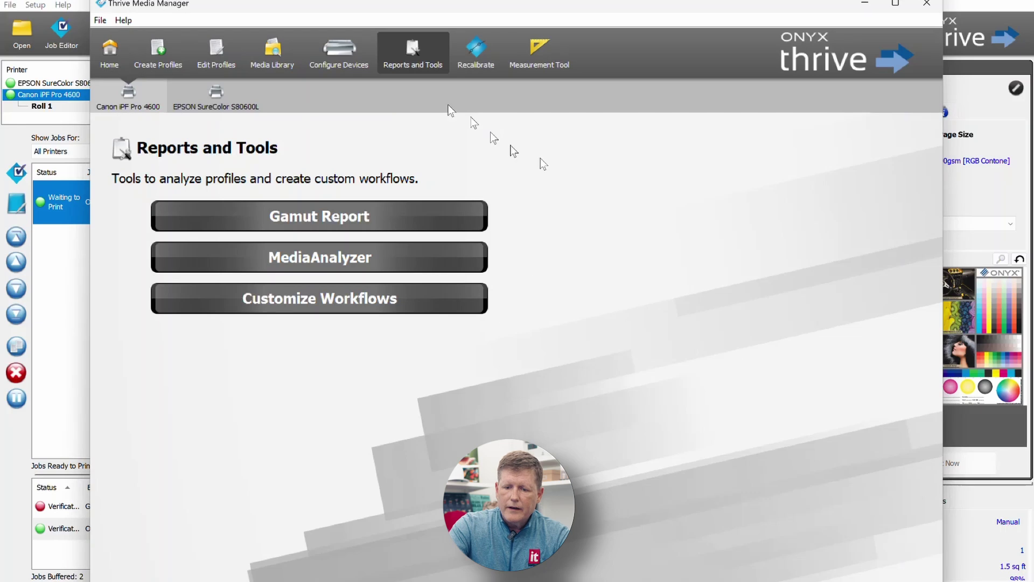
click(925, 5)
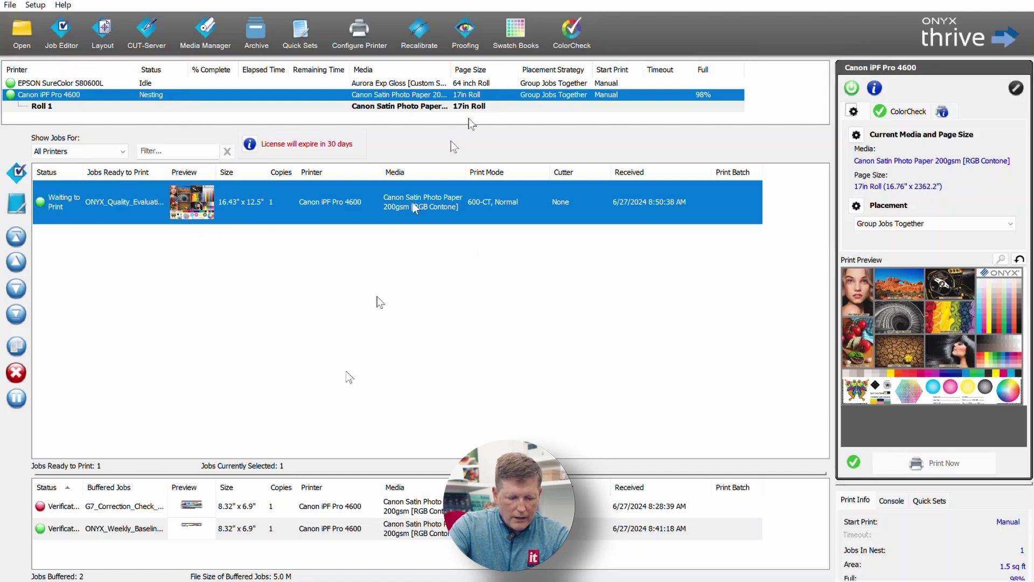
- Send the ONYX Weekly Baseline <mode> ColorCheck swatch to the Canon iPF Pro 4600 using the 600-CT, Normal print mode
right_click(135, 536)
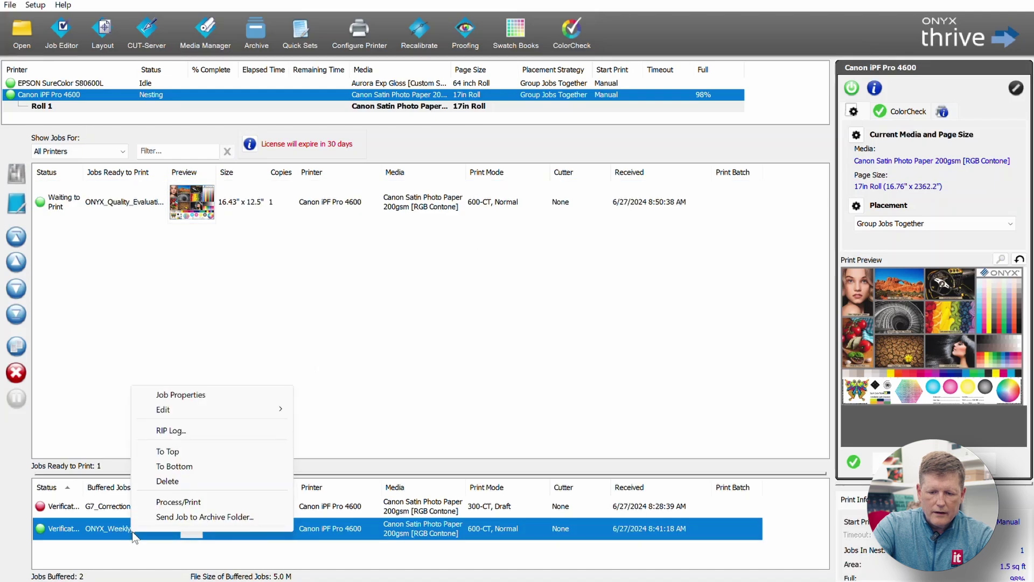
click(563, 342)
click(918, 114)
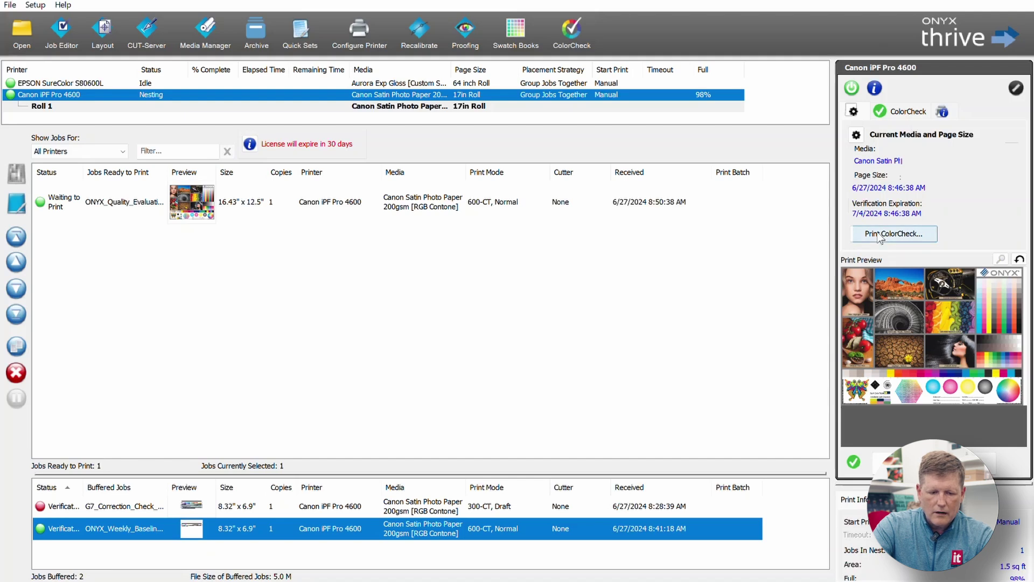
click(879, 235)
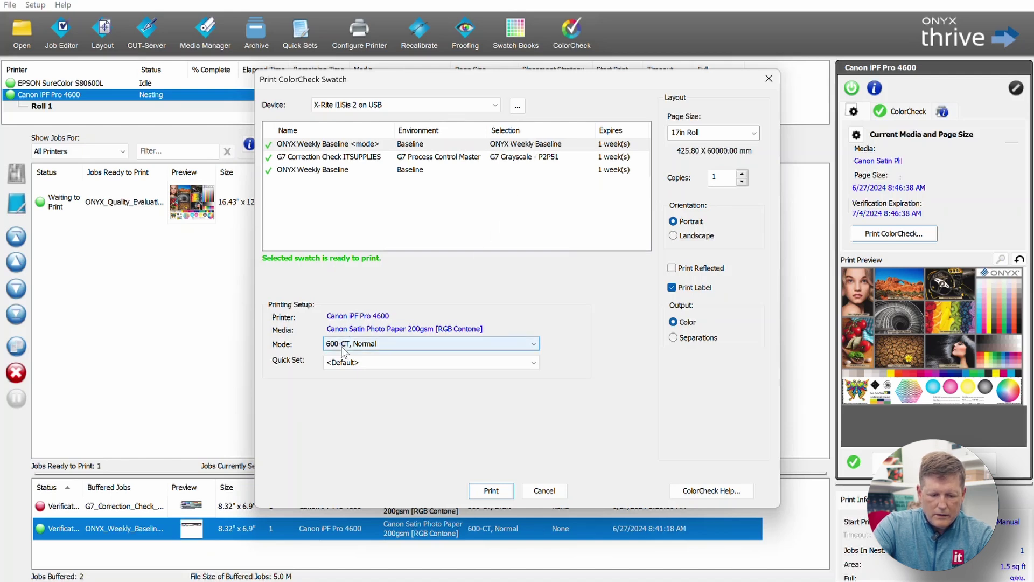
click(376, 345)
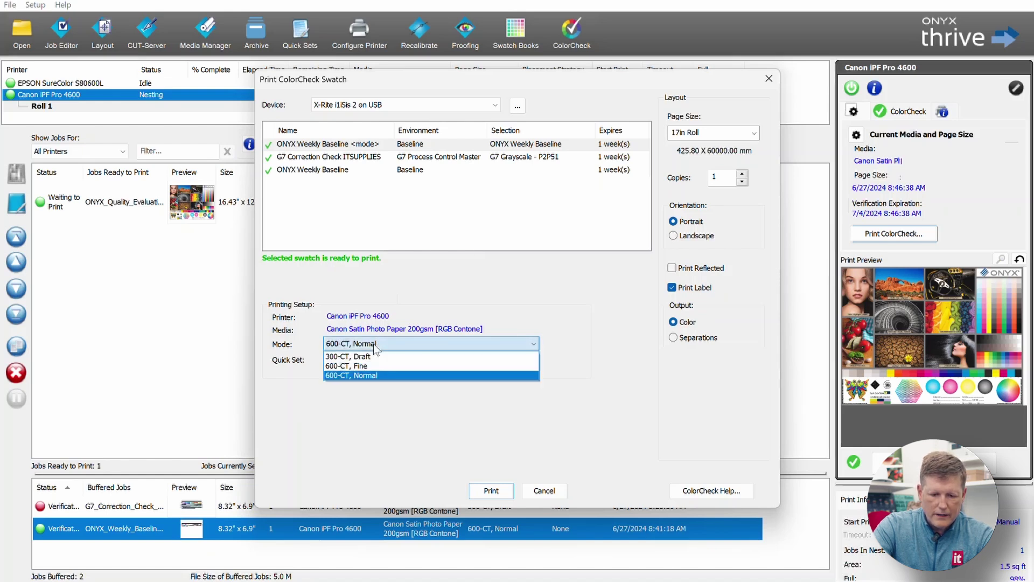
click(375, 345)
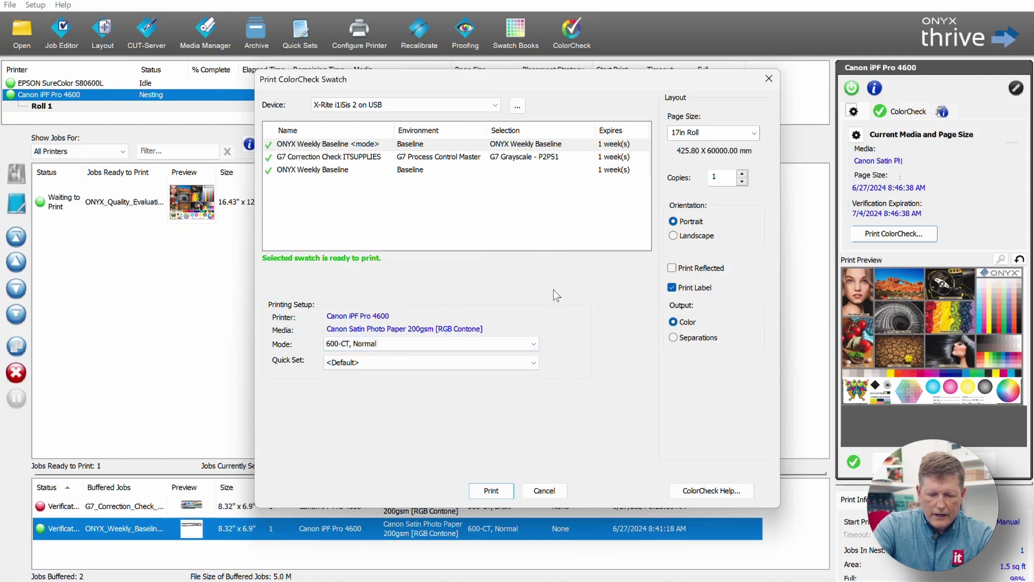
click(491, 491)
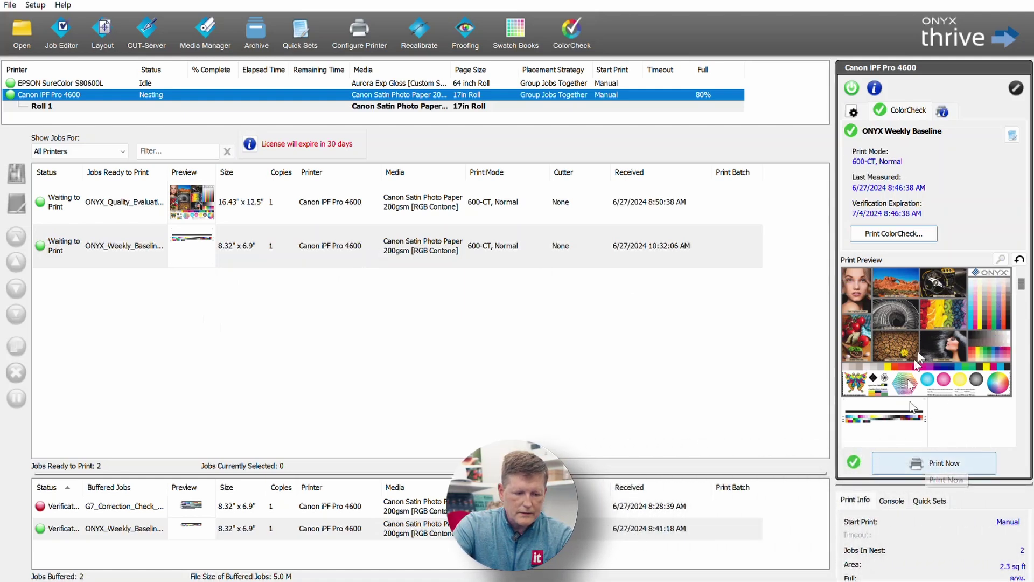
- Put the ONYX Quality Evaluation job on hold and print the waiting ONYX Weekly Baseline swatch
right_click(46, 208)
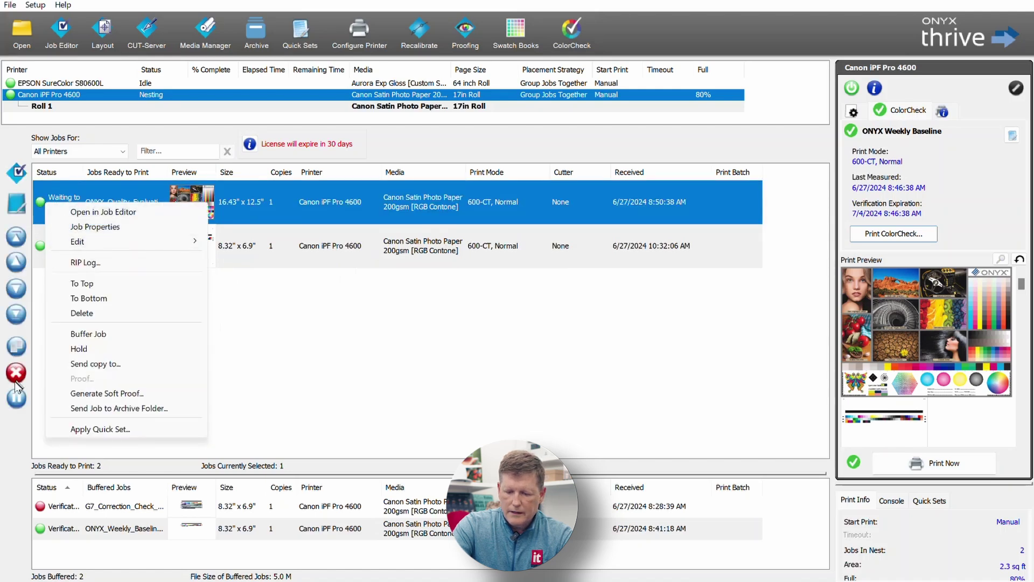
click(17, 401)
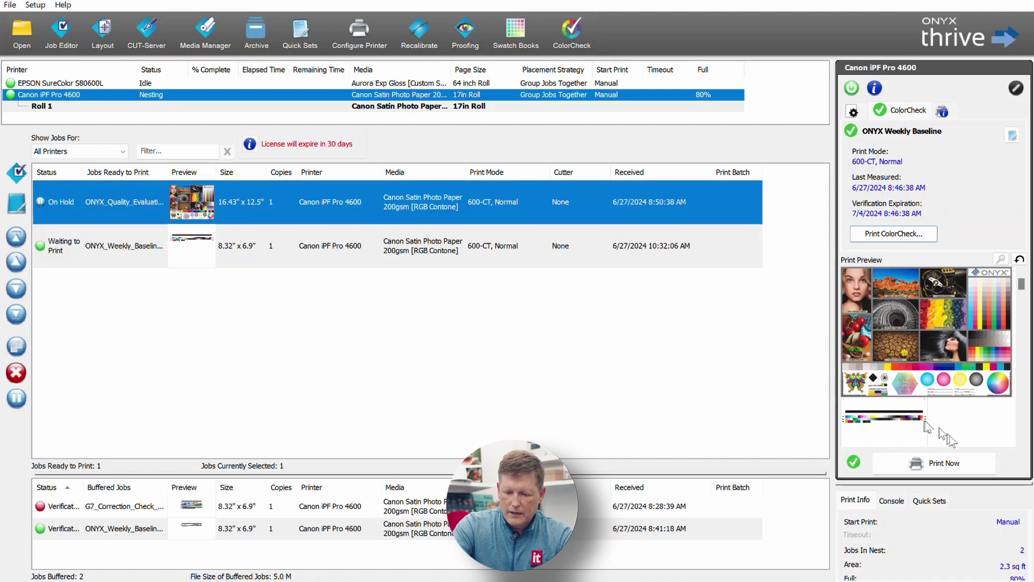
click(941, 464)
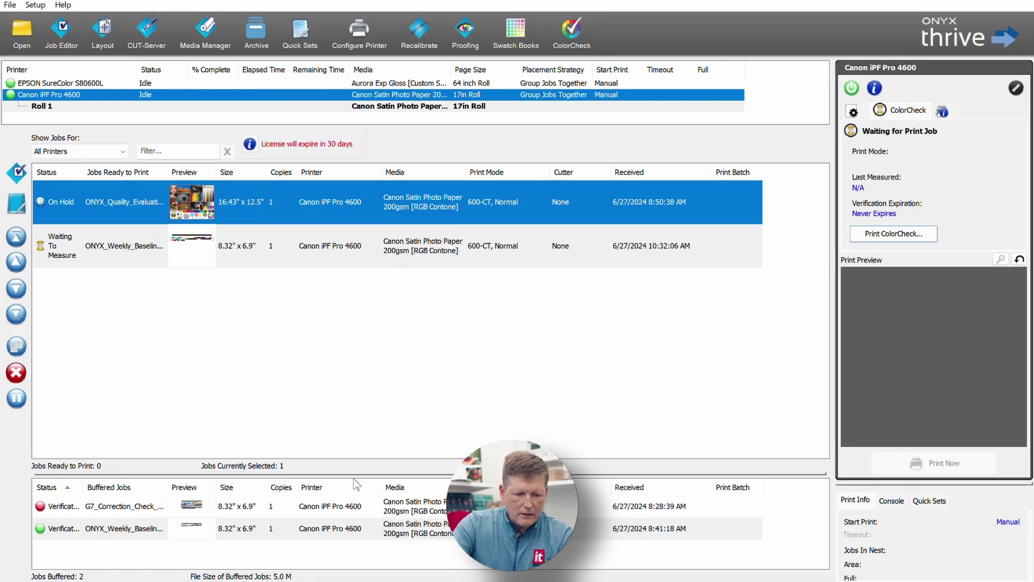
- Start measuring the printed ONYX Weekly Baseline swatch with the X-Rite i1iSis 2
right_click(60, 249)
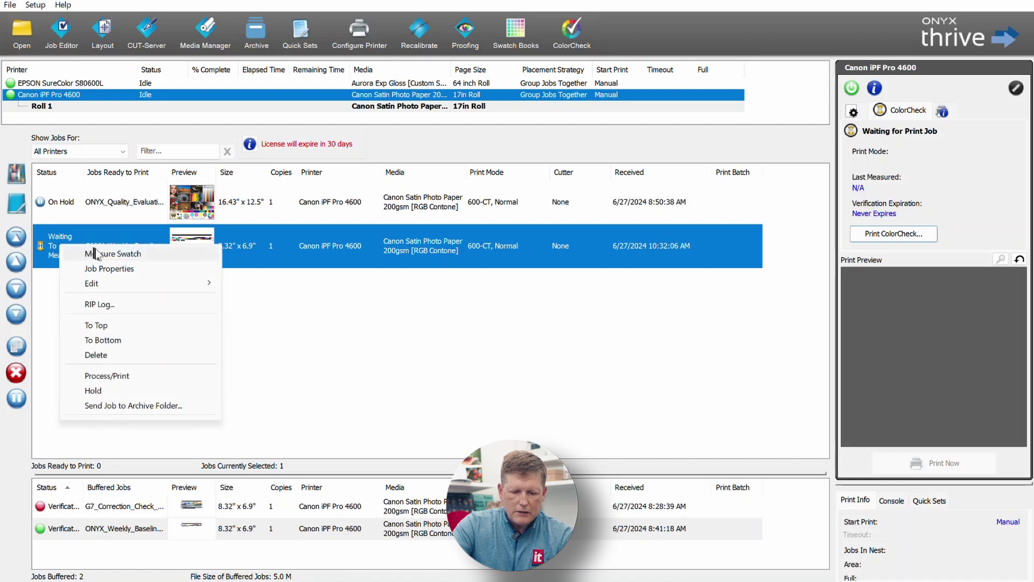
click(99, 253)
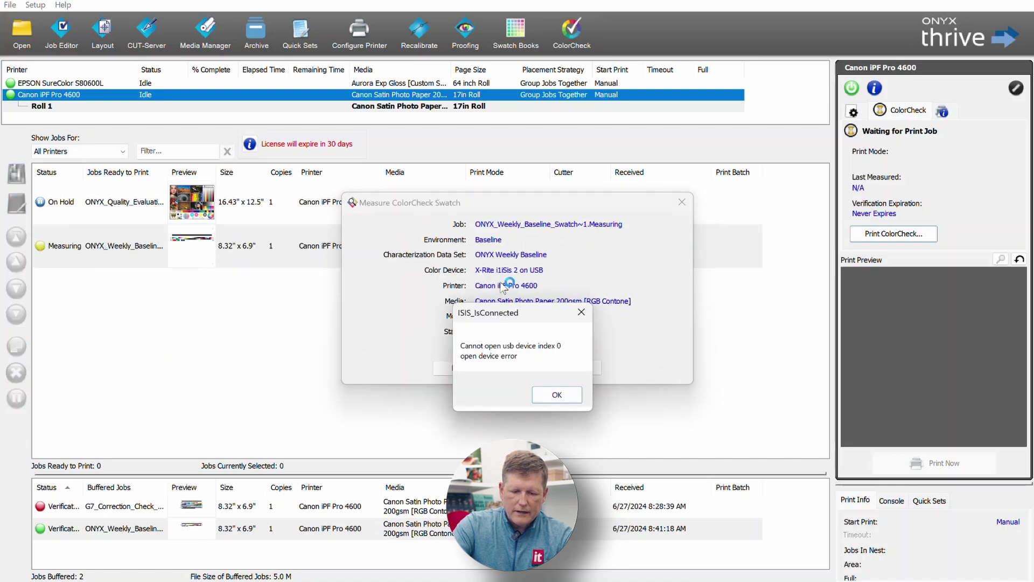
click(555, 394)
- Examine the verification tests, tolerances and patch comparison in the ONYX ColorCheck report for the Weekly Baseline swatch
click(496, 330)
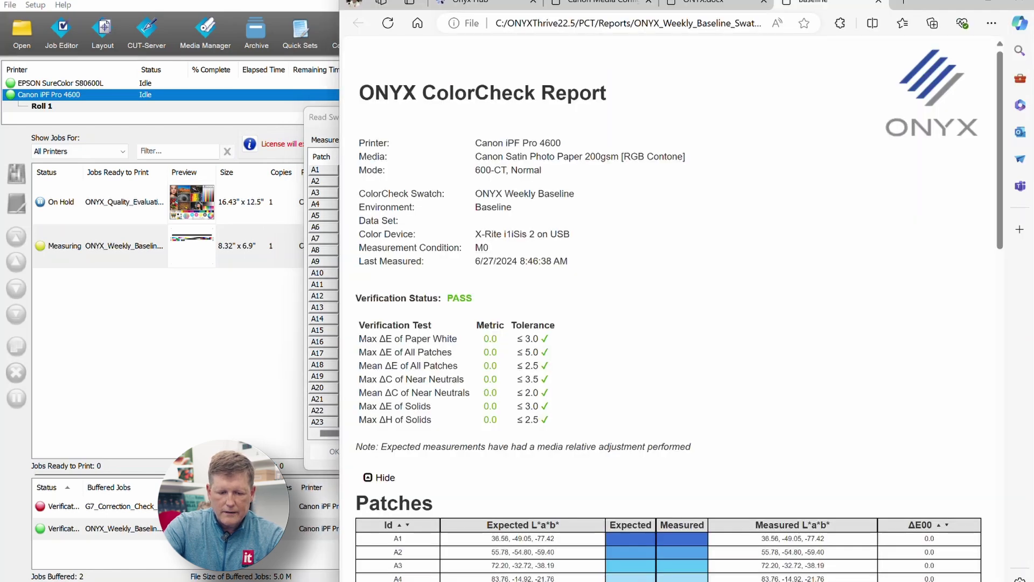
scroll(770, 153, down, 1)
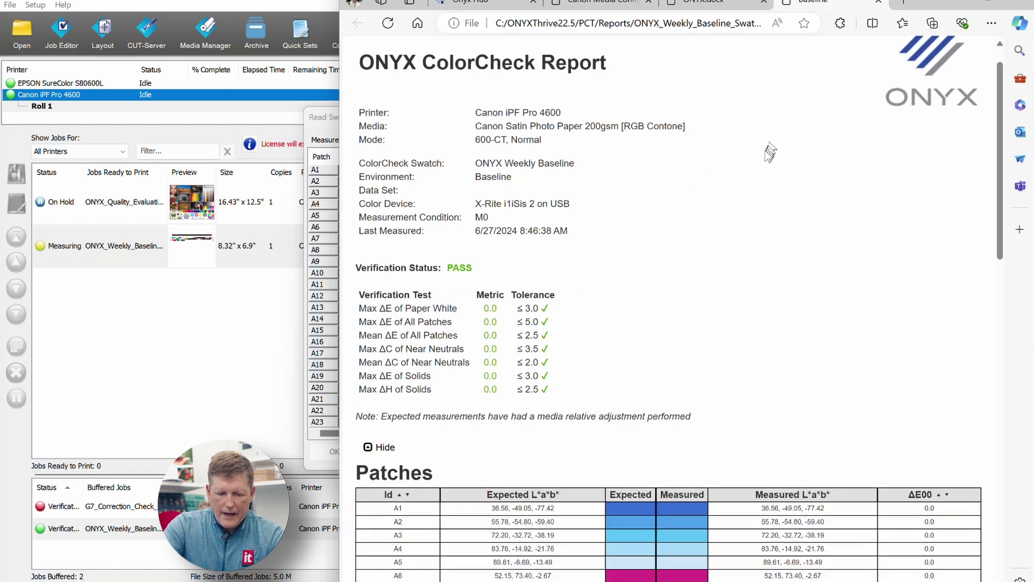
scroll(770, 153, down, 4)
scroll(767, 159, up, 3)
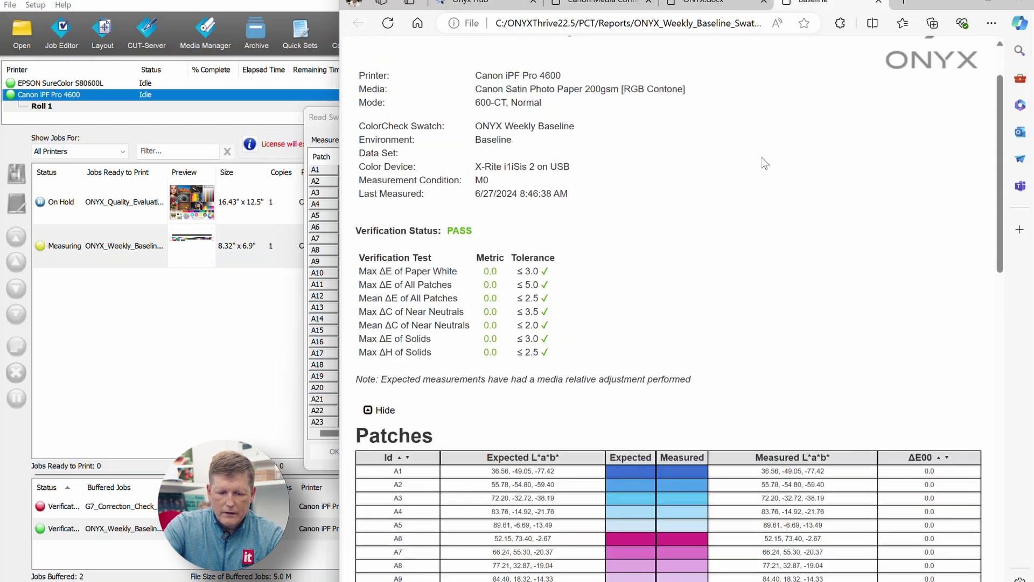
scroll(765, 163, down, 3)
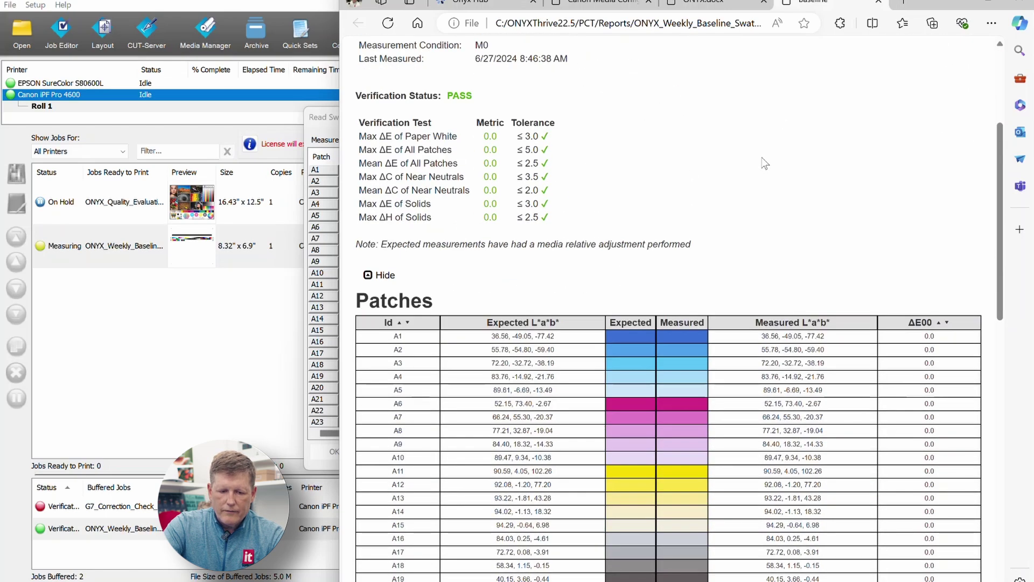
scroll(765, 164, down, 3)
scroll(764, 162, up, 2)
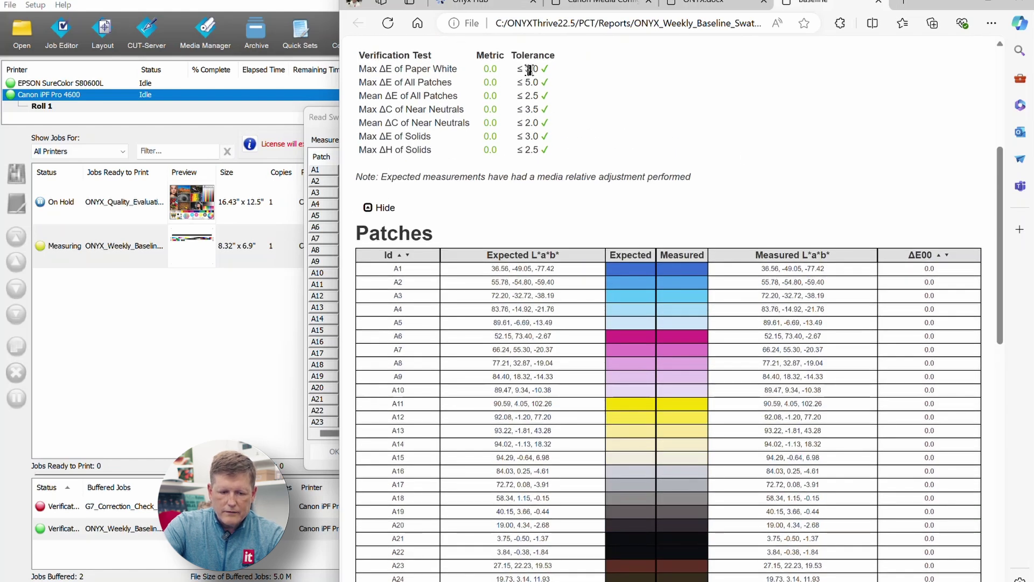
scroll(501, 74, up, 1)
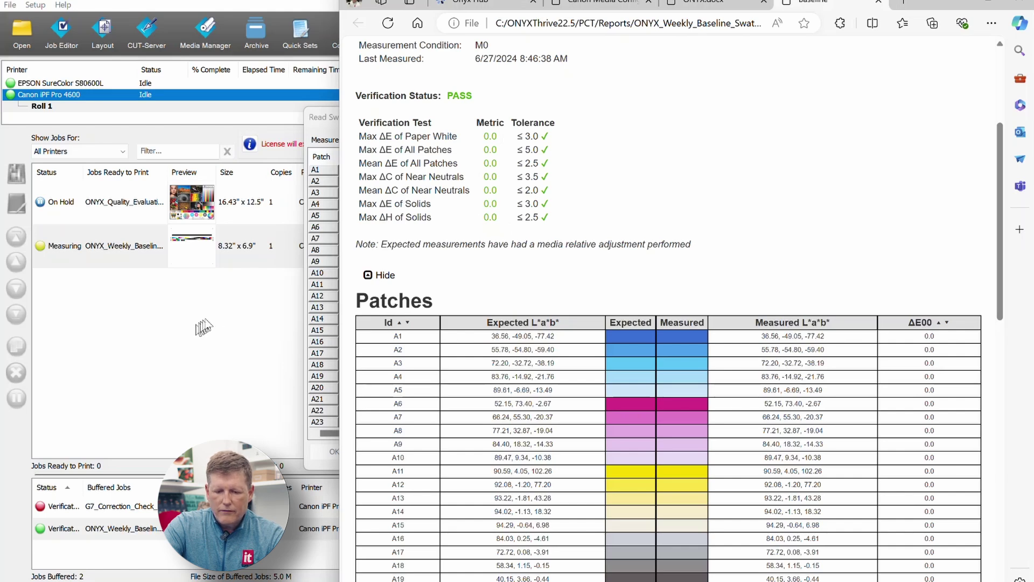
- Switch back to the ONYX Thrive print queue and select the on-hold ONYX Quality Evaluation job
click(213, 326)
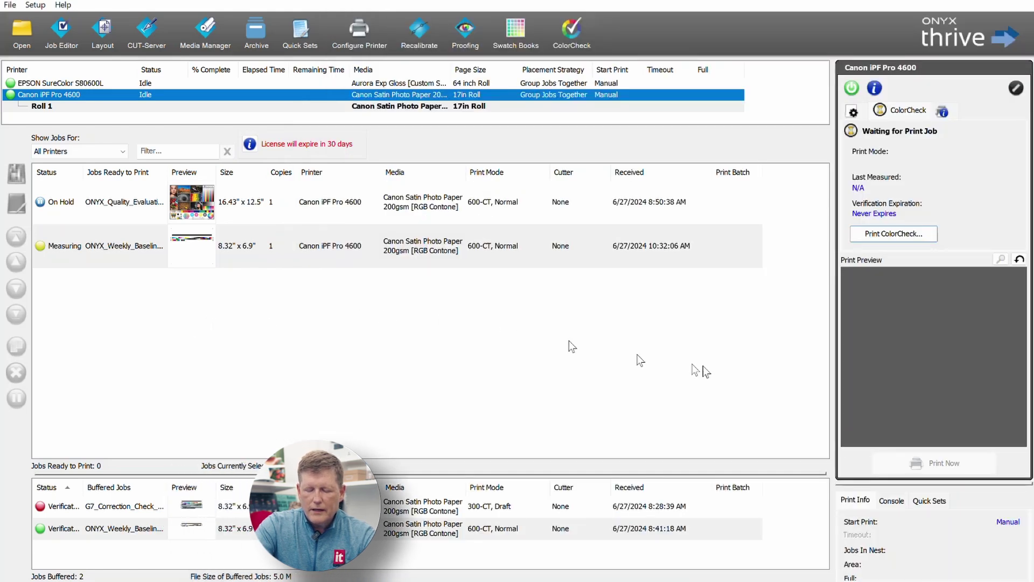
click(528, 211)
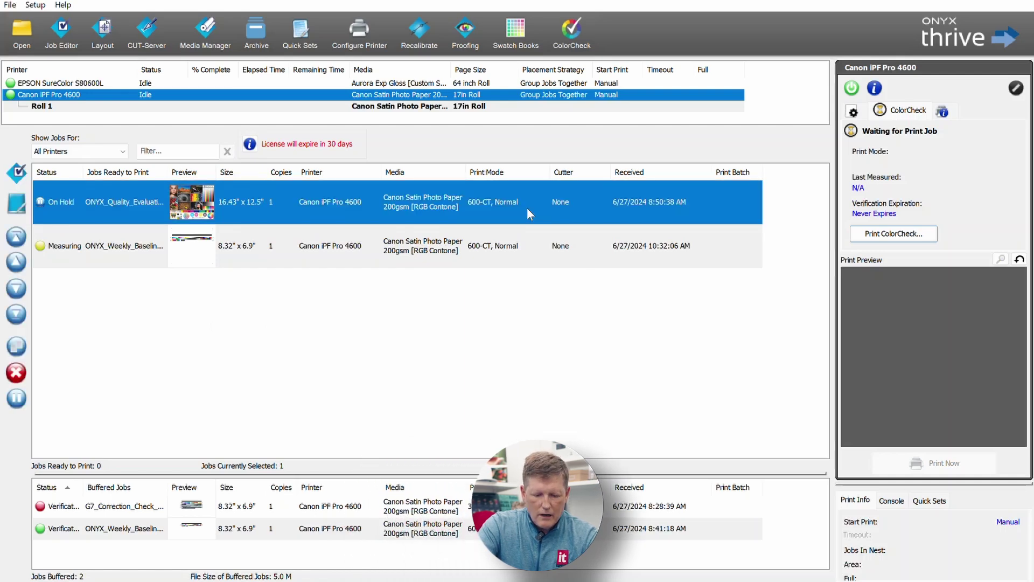